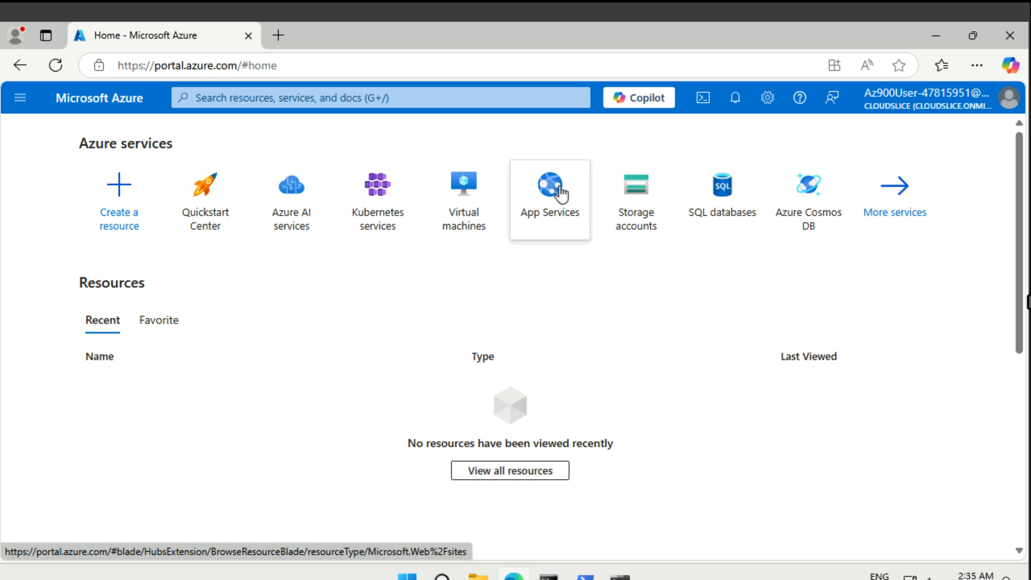
{"action": "mouse_move", "coordinate": [172, 215]}
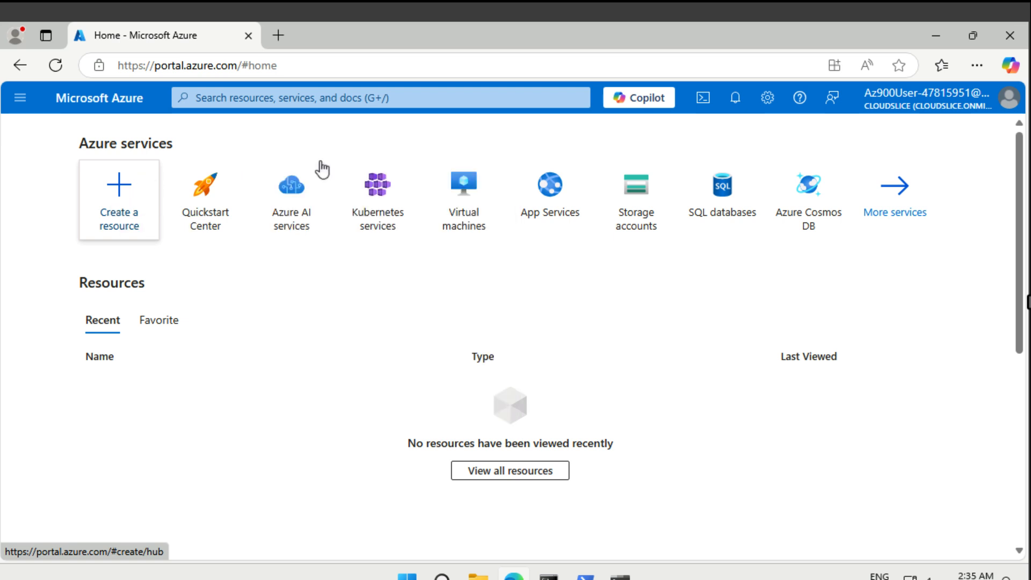
{"action": "mouse_move", "coordinate": [565, 189]}
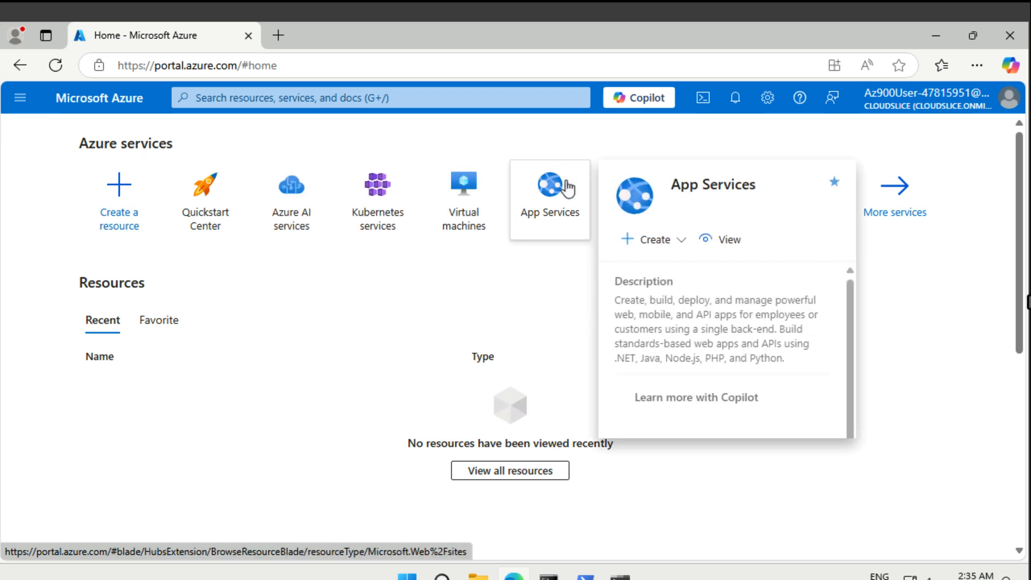
{"action": "left_click", "coordinate": [686, 220]}
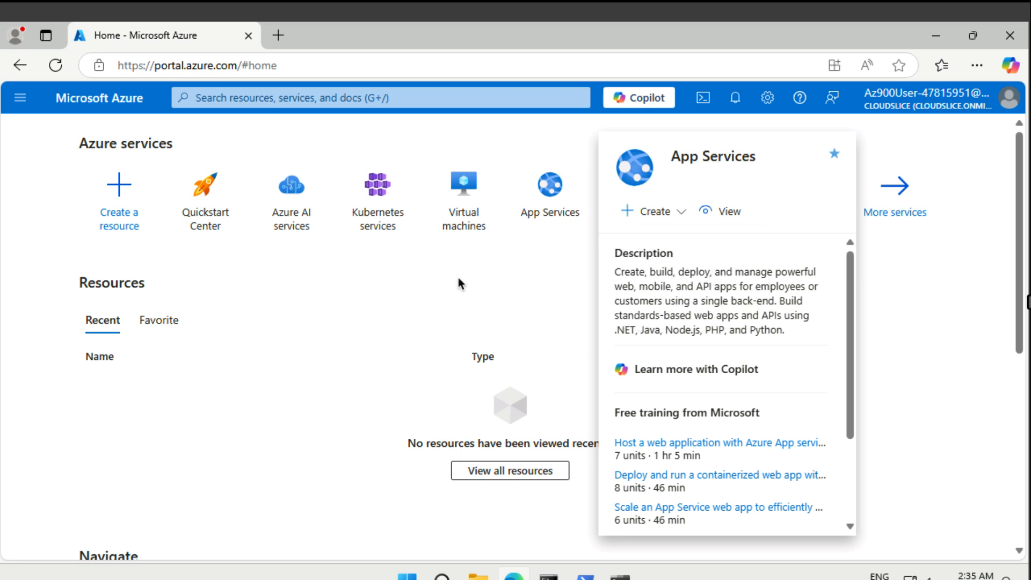
Search the portal for "app", open App Services and start creating a new Web App.
{"action": "left_click", "coordinate": [392, 93]}
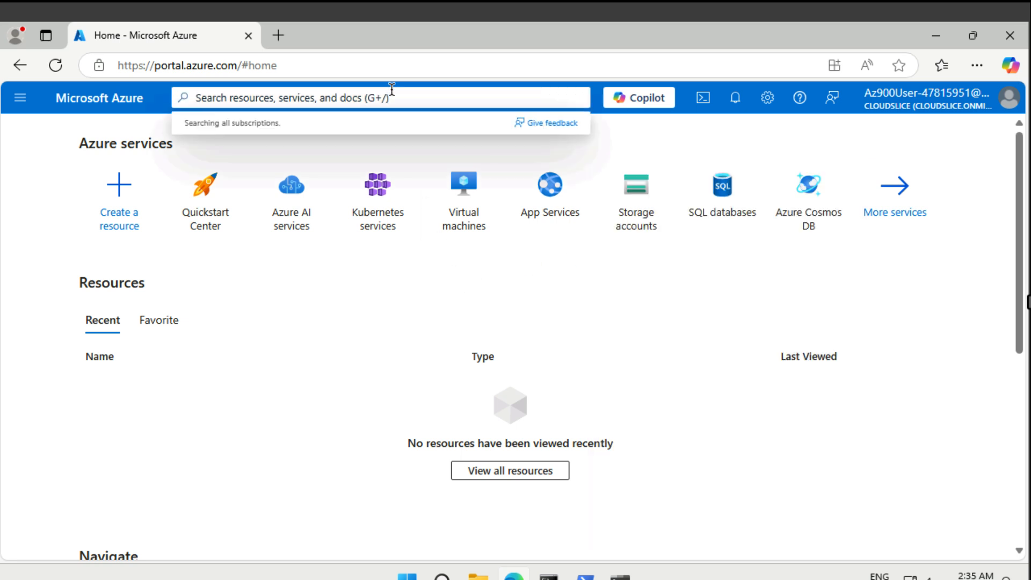
{"action": "type", "text": "app"}
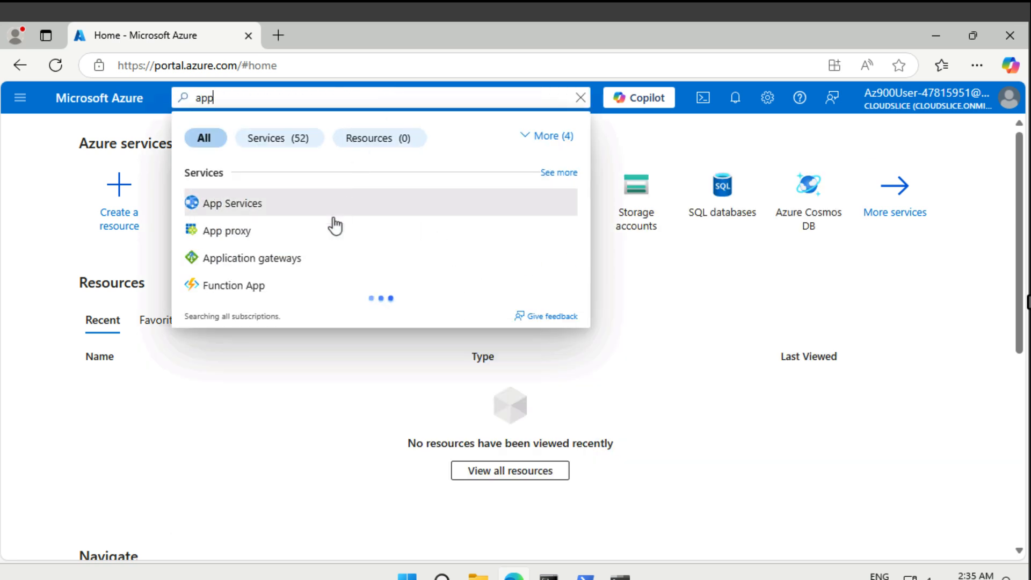
{"action": "left_click", "coordinate": [237, 207]}
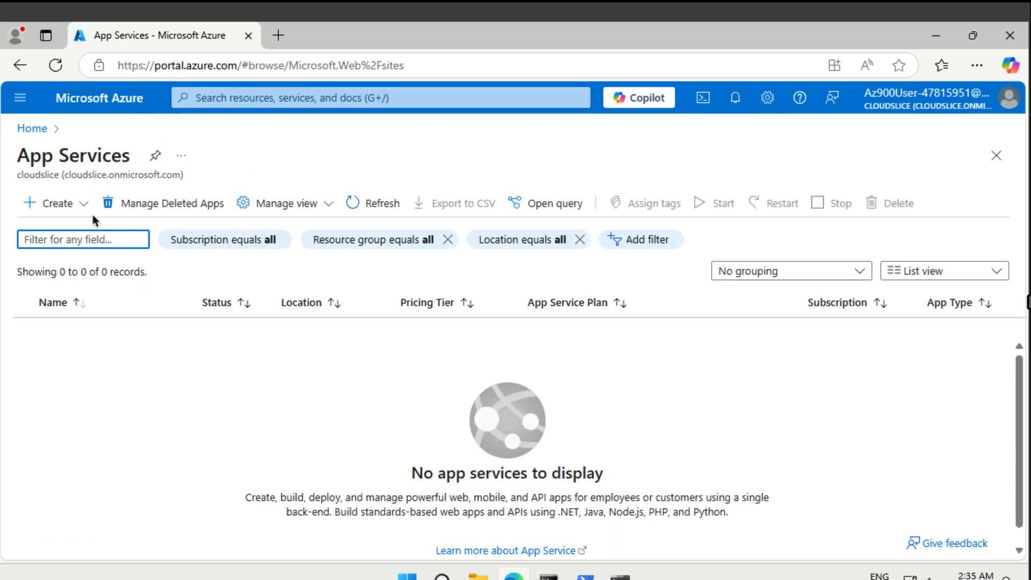
{"action": "left_click", "coordinate": [81, 210]}
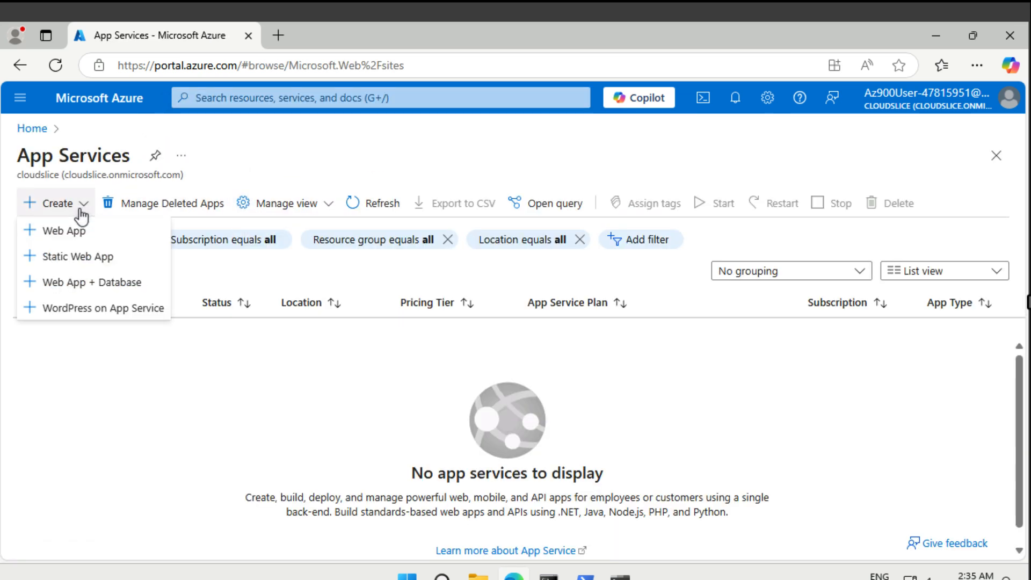
{"action": "left_click", "coordinate": [78, 232]}
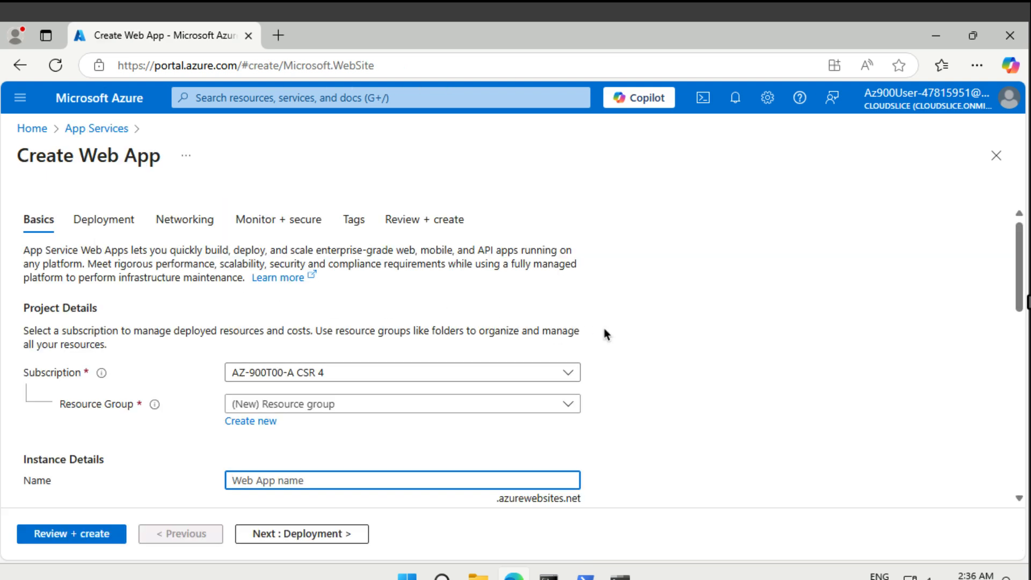
Assign the web app to the existing myRGWebApp1 resource group.
{"action": "scroll", "coordinate": [604, 334], "scroll_direction": "down", "scroll_amount": 1}
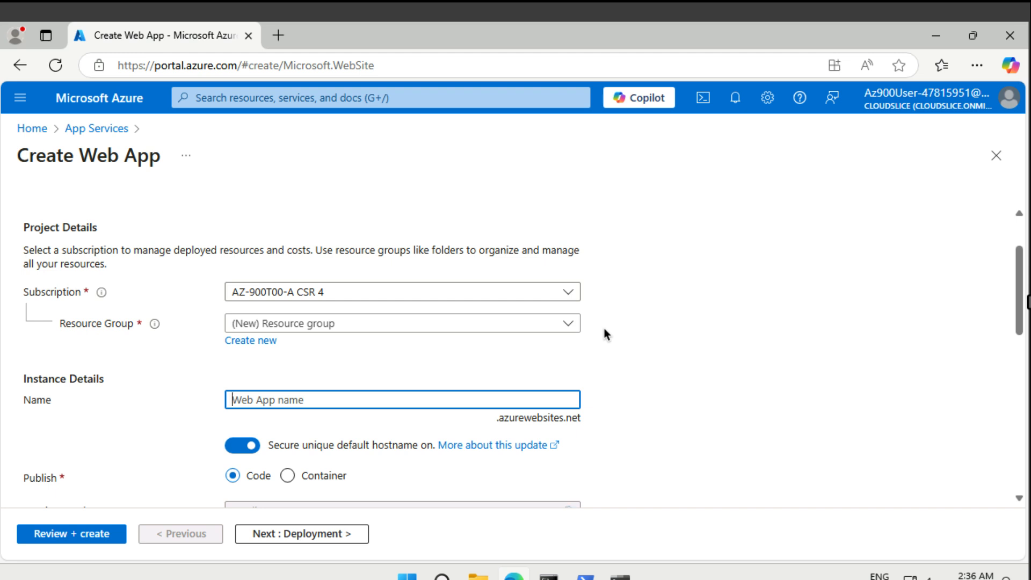
{"action": "left_click", "coordinate": [549, 329]}
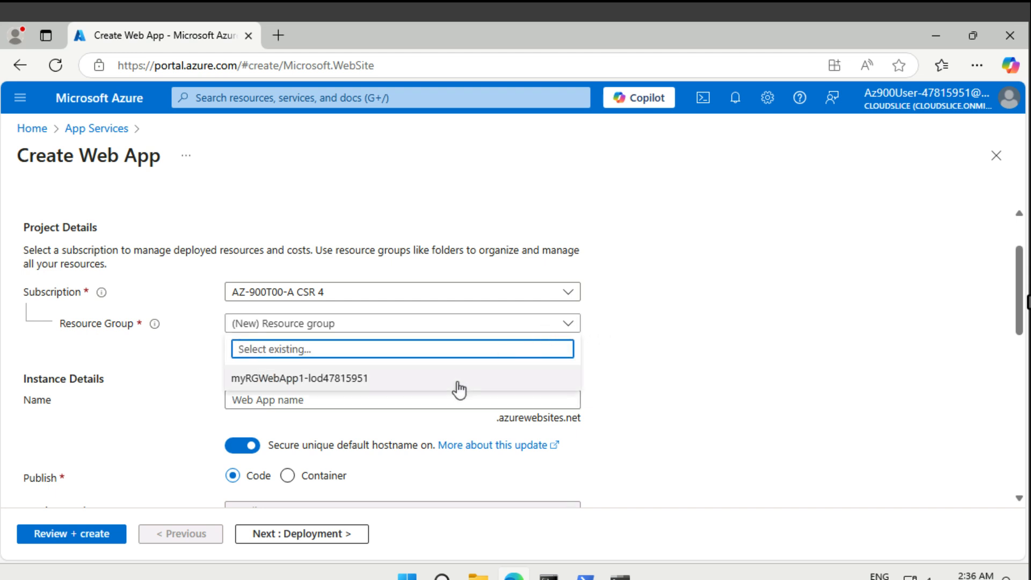
{"action": "left_click", "coordinate": [457, 380]}
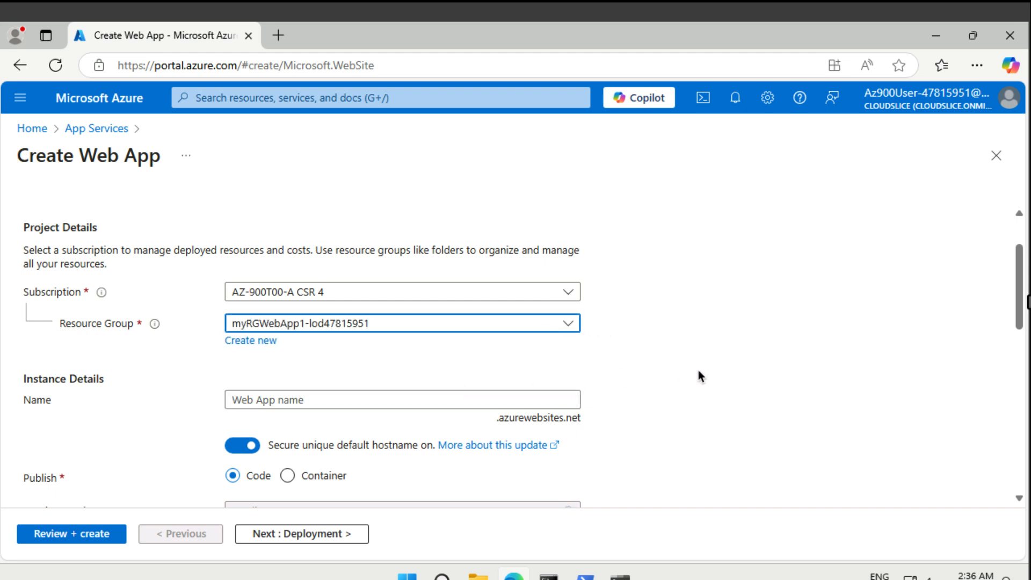
Name the web app myDockerWebApp.
{"action": "scroll", "coordinate": [698, 377], "scroll_direction": "down", "scroll_amount": 2}
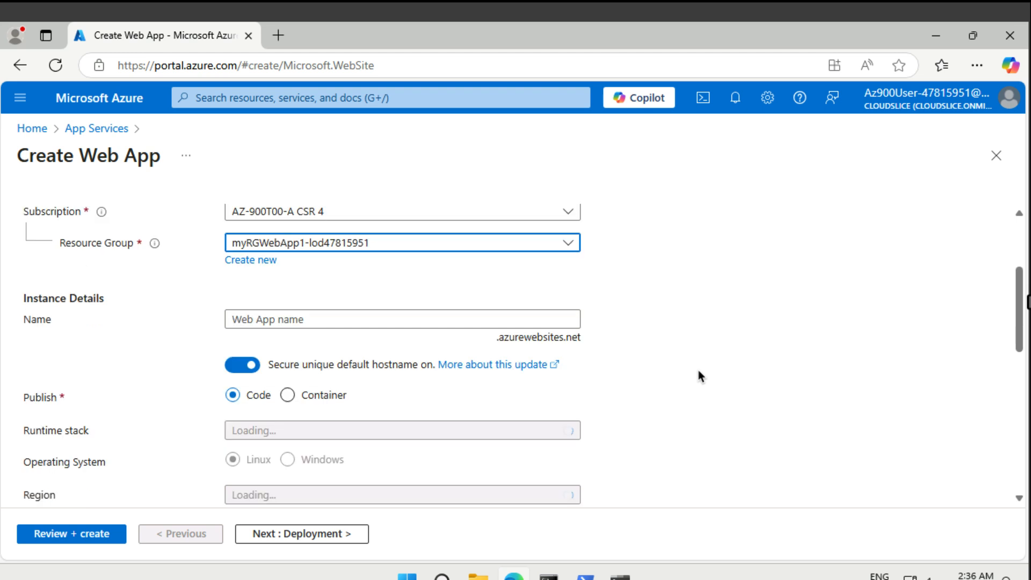
{"action": "left_click", "coordinate": [479, 316]}
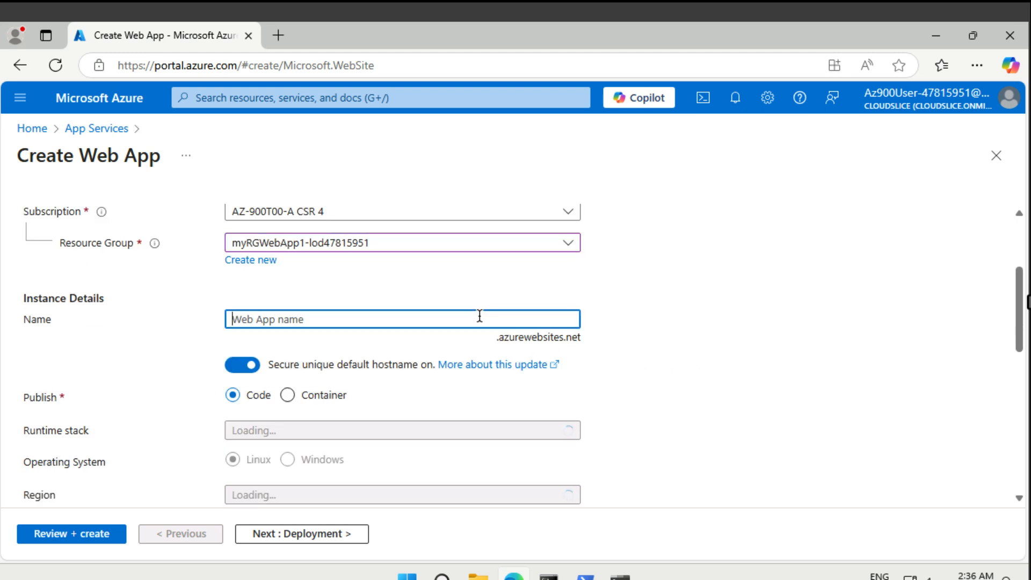
{"action": "type", "text": "myDockerWebA"}
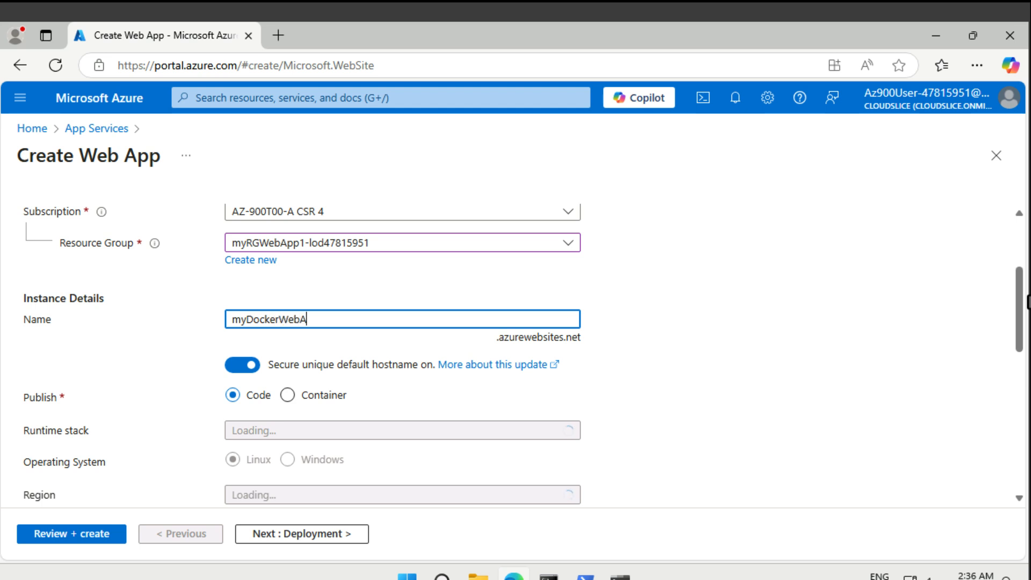
{"action": "type", "text": "pp"}
Set the web app to publish as a Container and choose East US as its region.
{"action": "scroll", "coordinate": [384, 334], "scroll_direction": "down", "scroll_amount": 1}
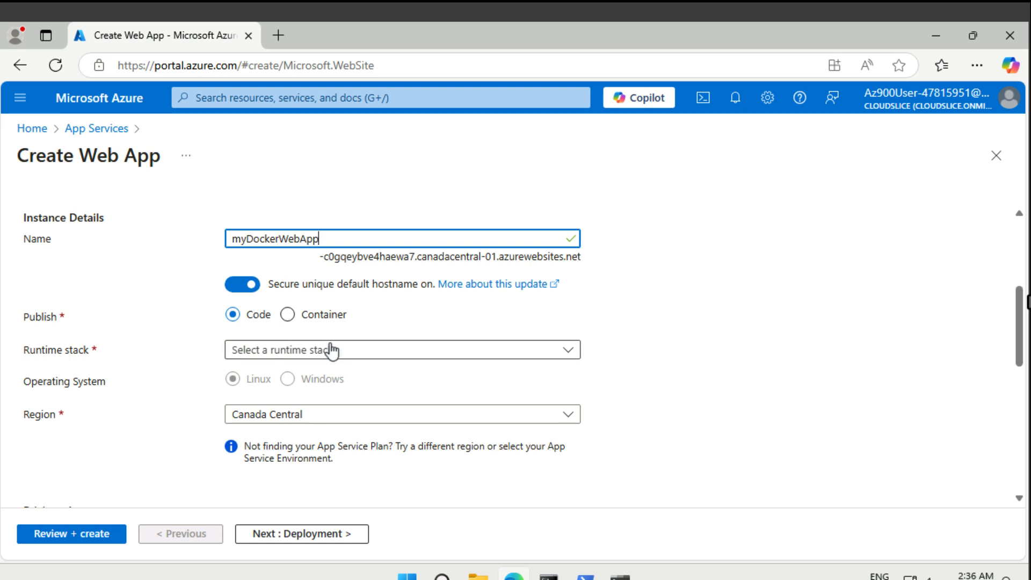
{"action": "left_click", "coordinate": [300, 320]}
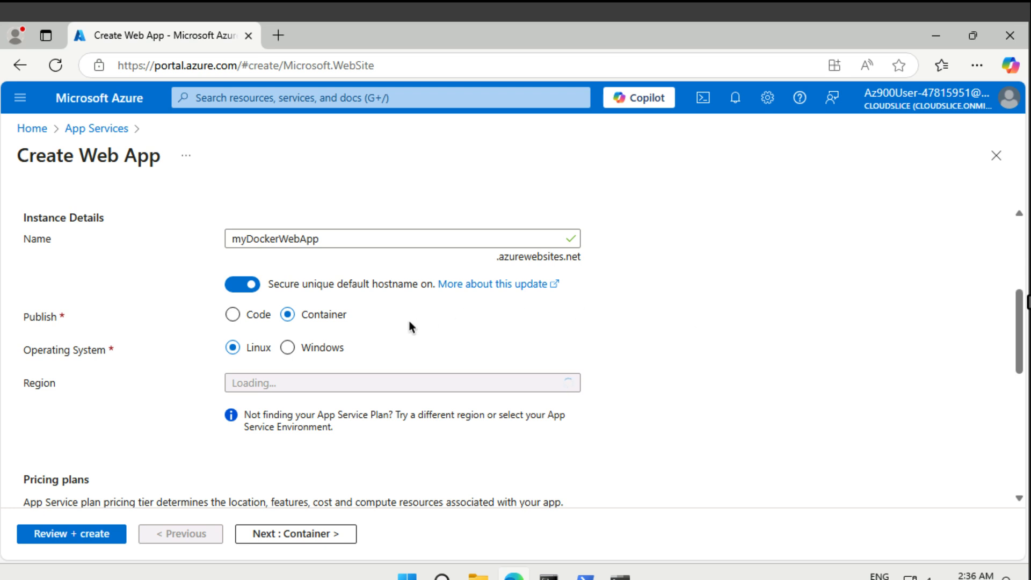
{"action": "scroll", "coordinate": [409, 325], "scroll_direction": "down", "scroll_amount": 2}
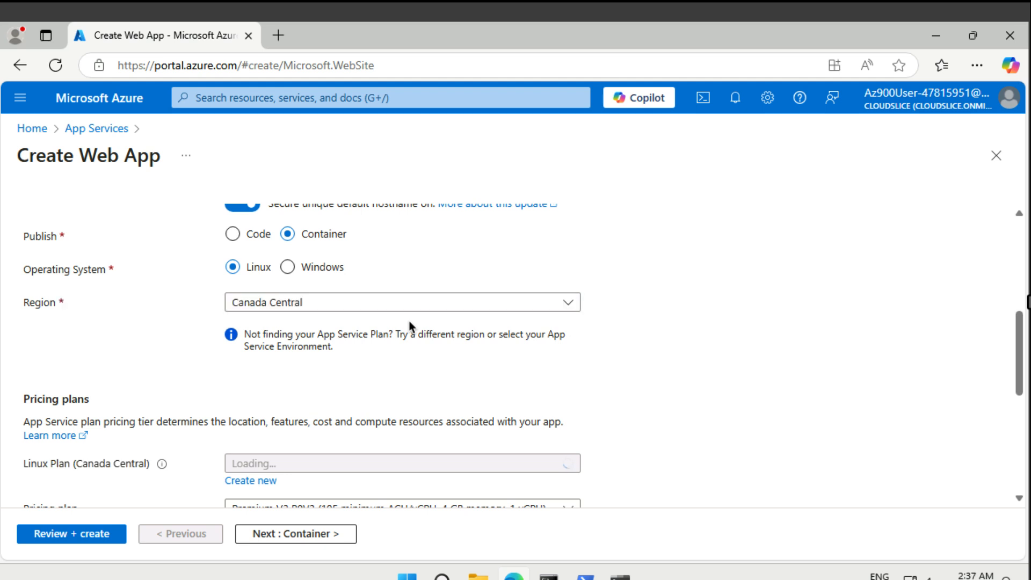
{"action": "left_click", "coordinate": [391, 306]}
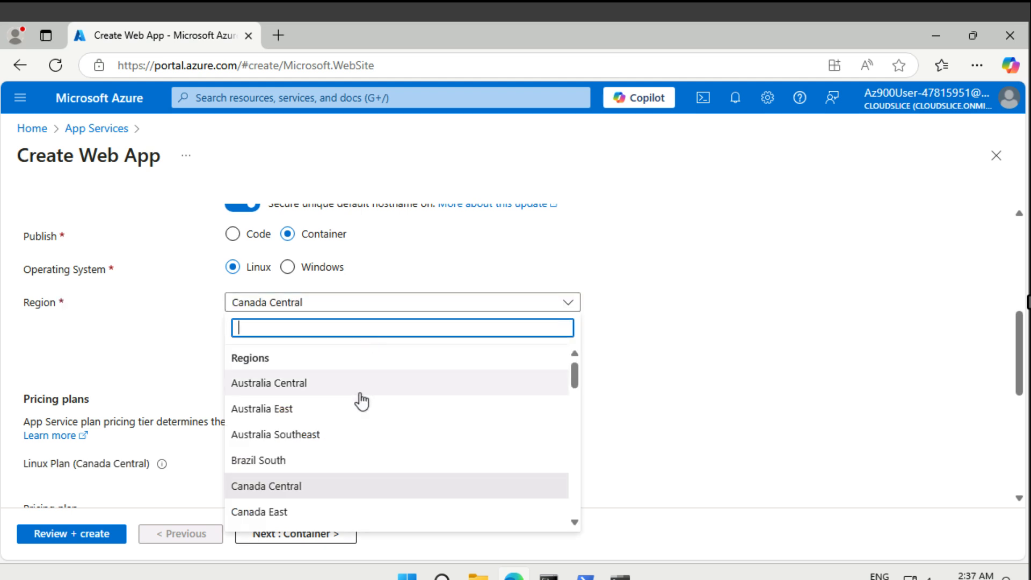
{"action": "scroll", "coordinate": [362, 400], "scroll_direction": "down", "scroll_amount": 3}
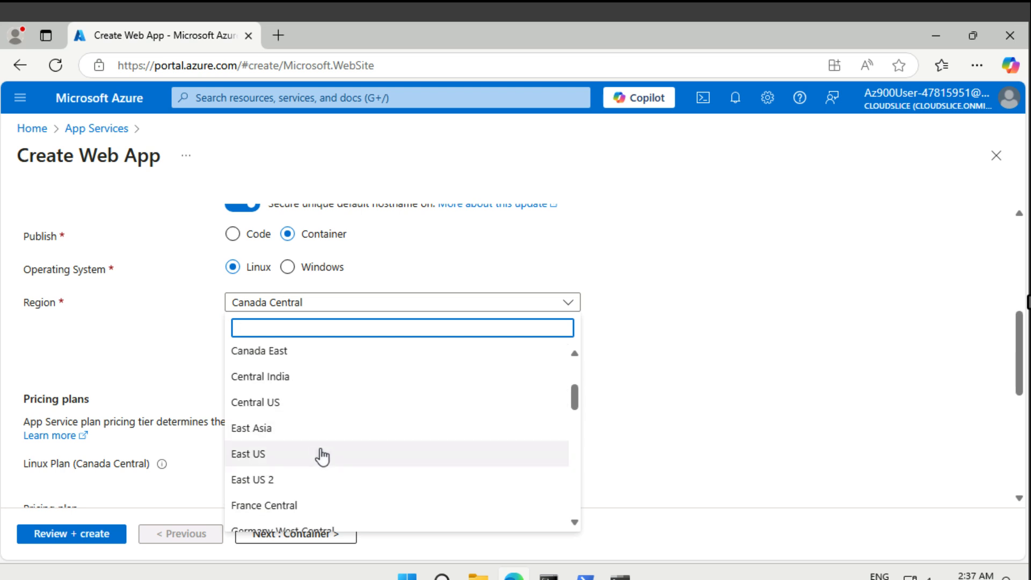
{"action": "left_click", "coordinate": [318, 456]}
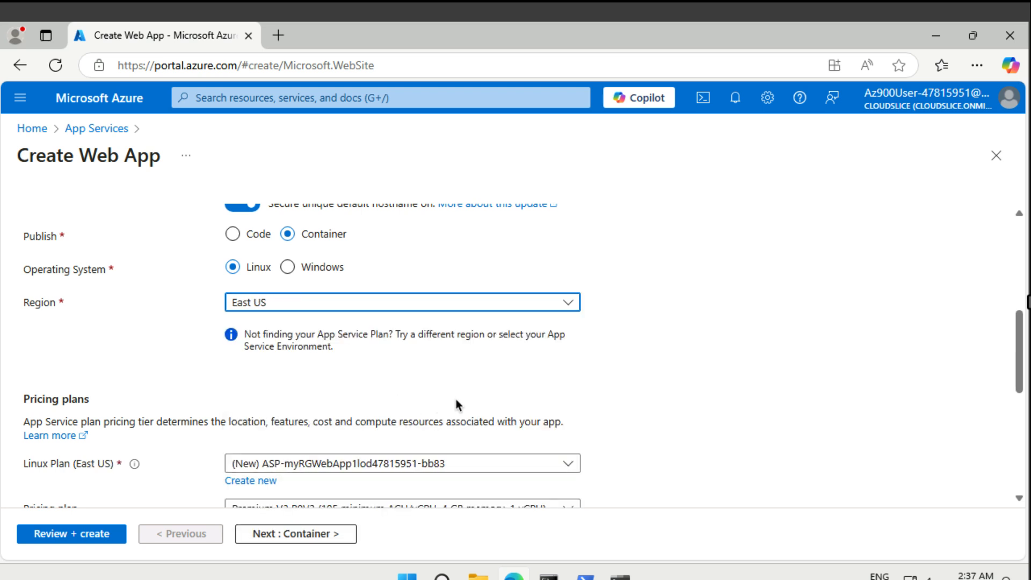
Look through the pricing plan options, keep Premium V3 P0V3, and continue to the container settings.
{"action": "scroll", "coordinate": [456, 400], "scroll_direction": "down", "scroll_amount": 1}
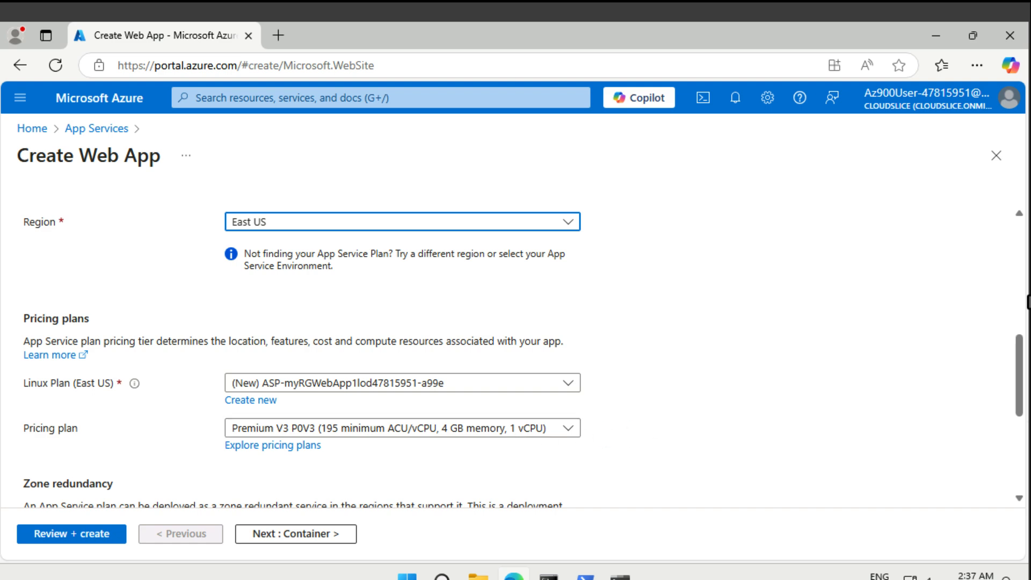
{"action": "left_click", "coordinate": [562, 434]}
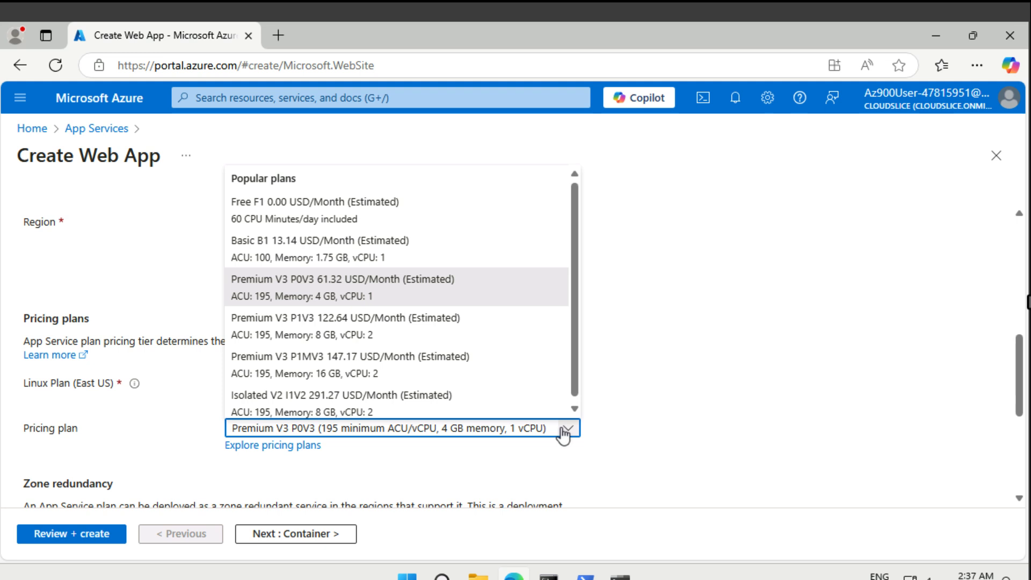
{"action": "left_click", "coordinate": [618, 431]}
{"action": "scroll", "coordinate": [619, 434], "scroll_direction": "down", "scroll_amount": 5}
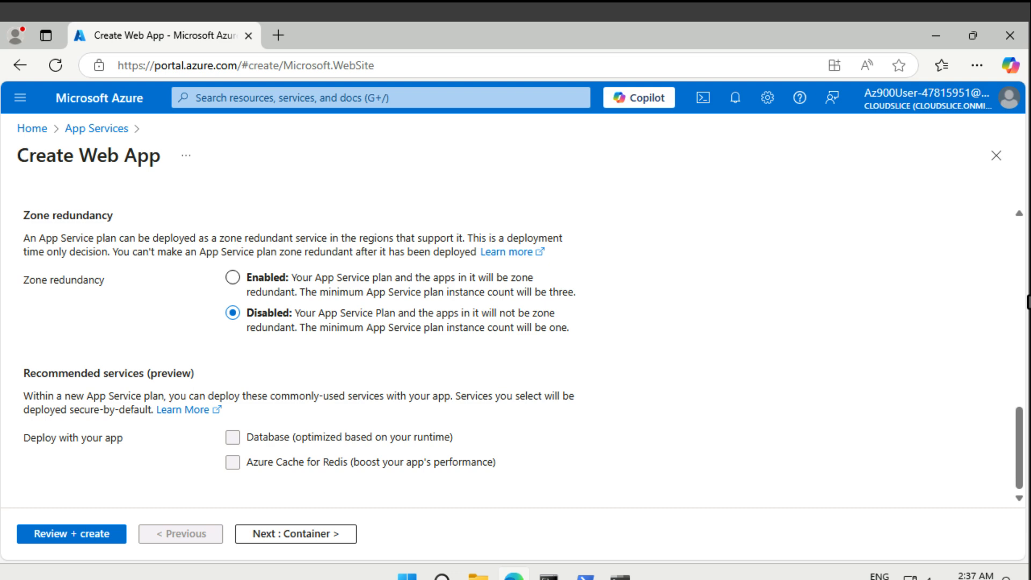
{"action": "left_click", "coordinate": [337, 535]}
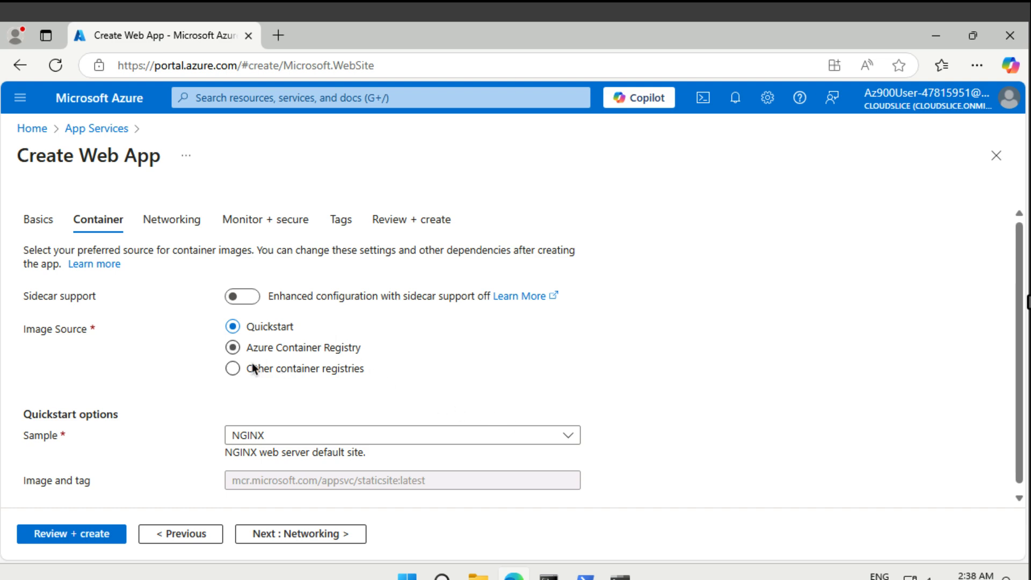
{"action": "left_click", "coordinate": [247, 376]}
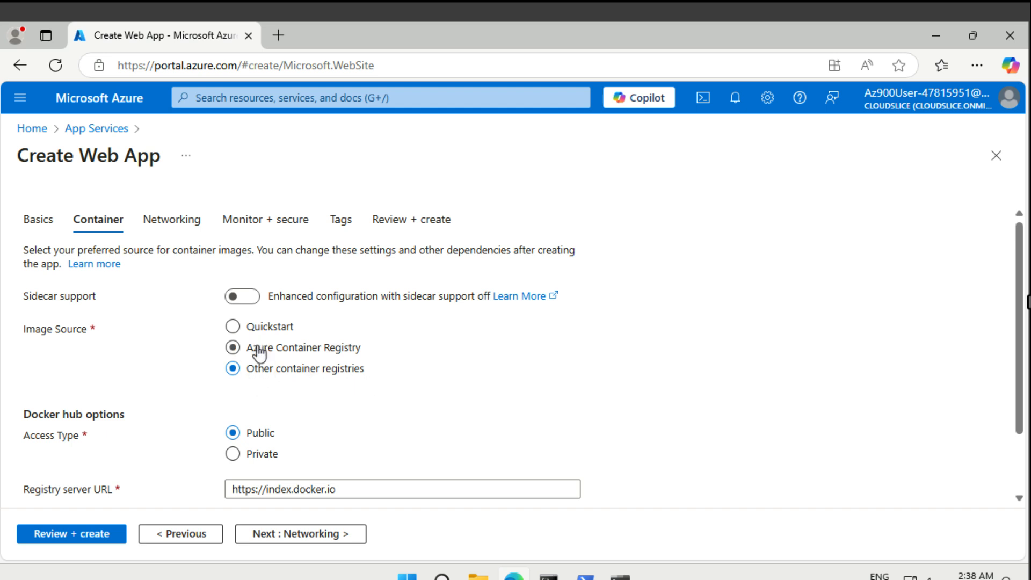
{"action": "scroll", "coordinate": [316, 433], "scroll_direction": "down", "scroll_amount": 2}
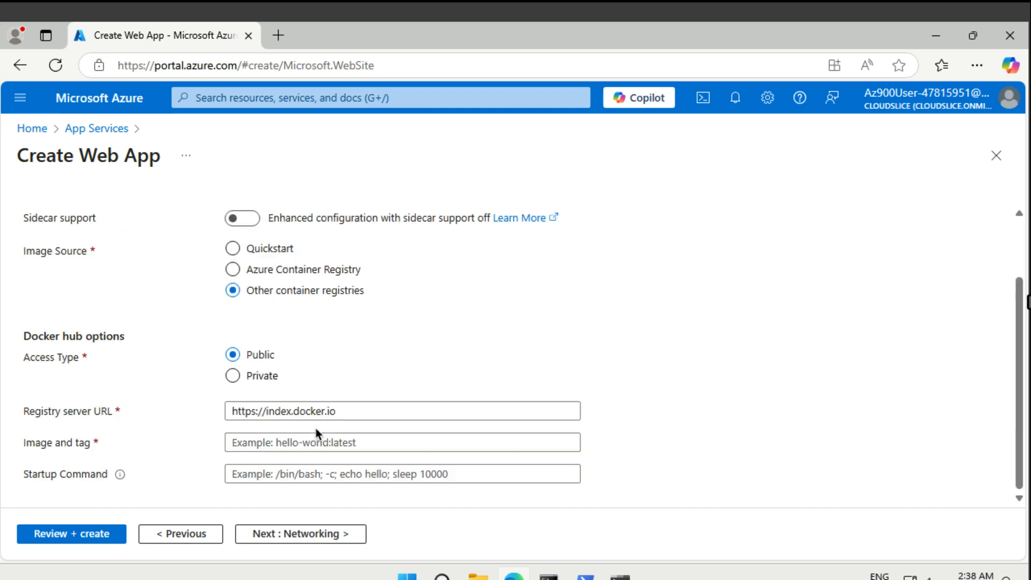
{"action": "left_click", "coordinate": [350, 414]}
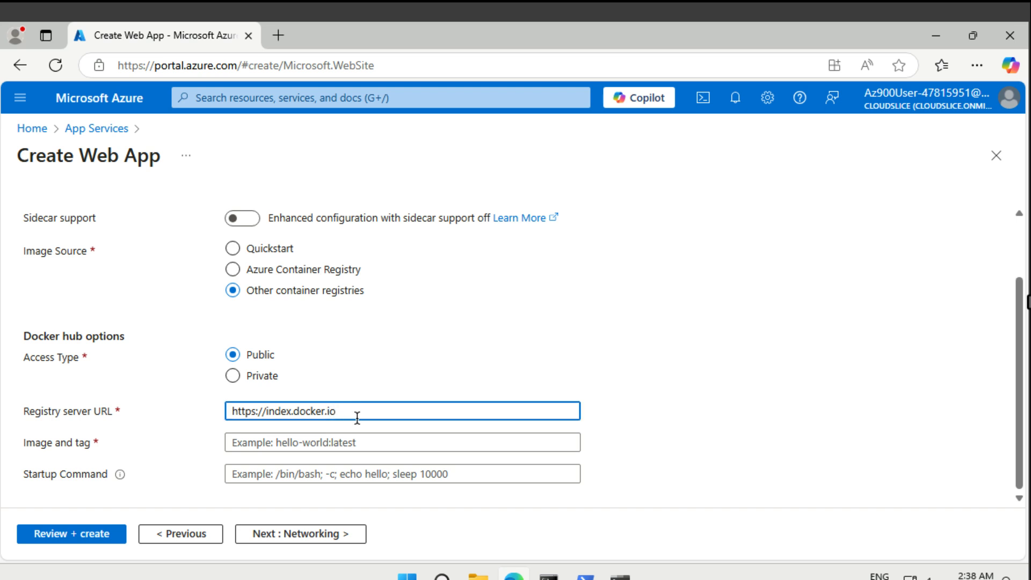
{"action": "key", "text": "ctrl+a"}
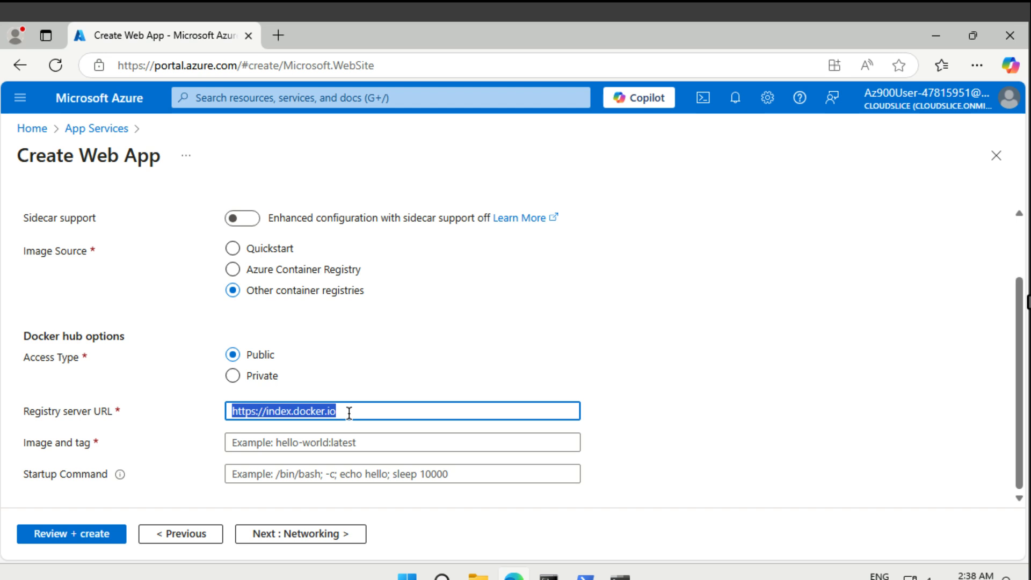
{"action": "type", "text": "h"}
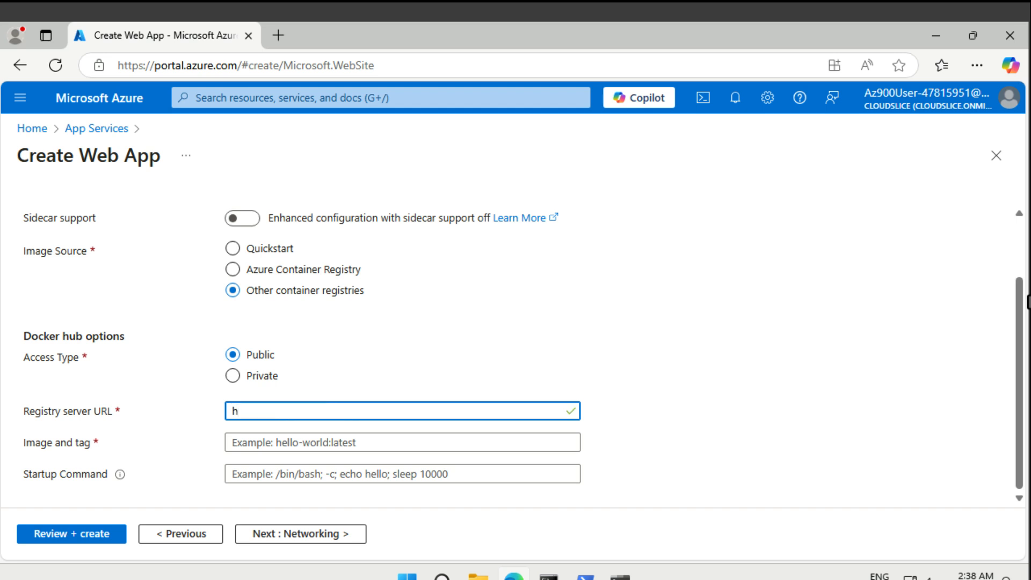
{"action": "type", "text": "ttps://mdr.microsoft.com"}
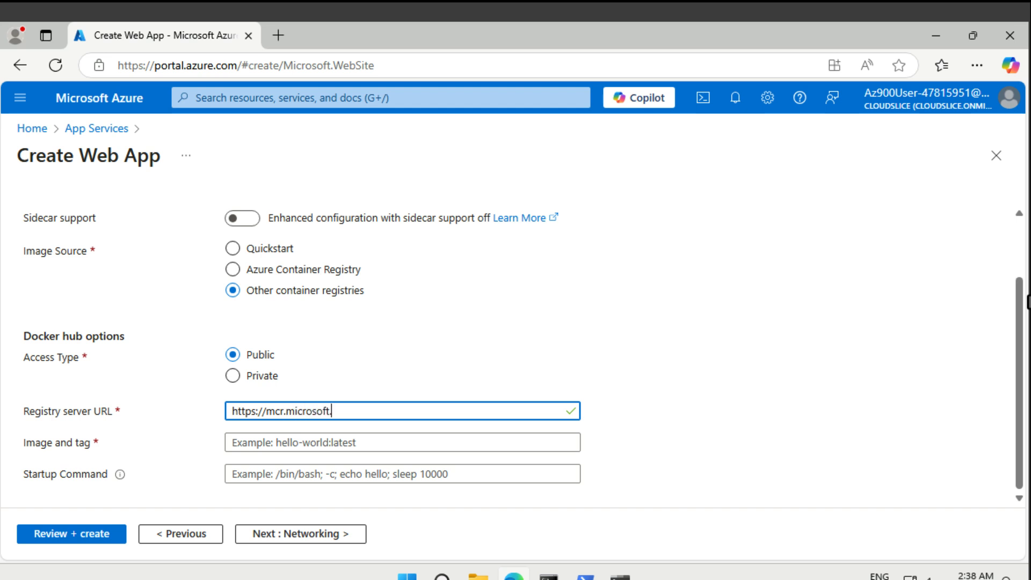
Set the container's image and tag to azuredocs/aci-helloworld.
{"action": "left_click", "coordinate": [403, 442]}
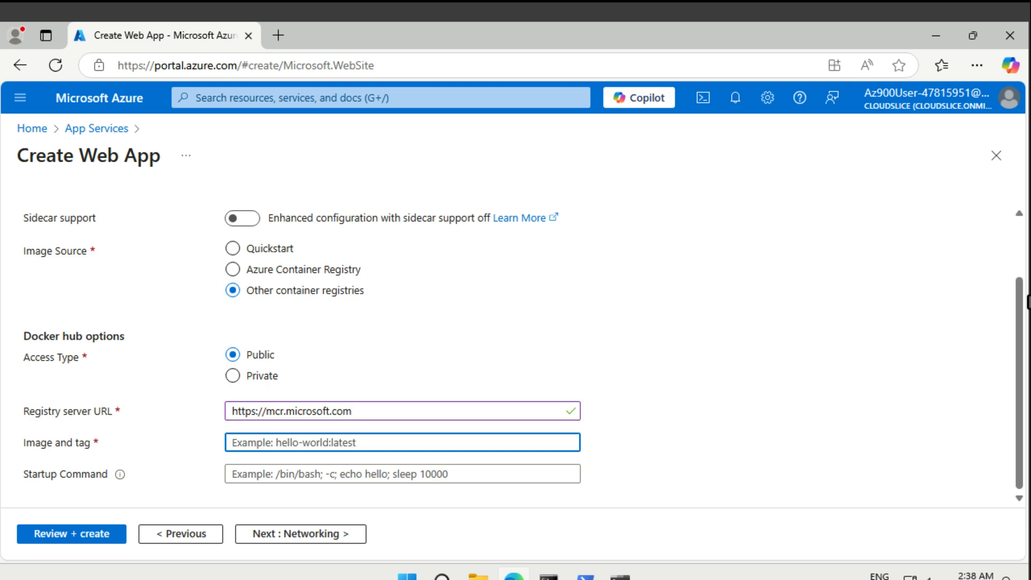
{"action": "type", "text": "az"}
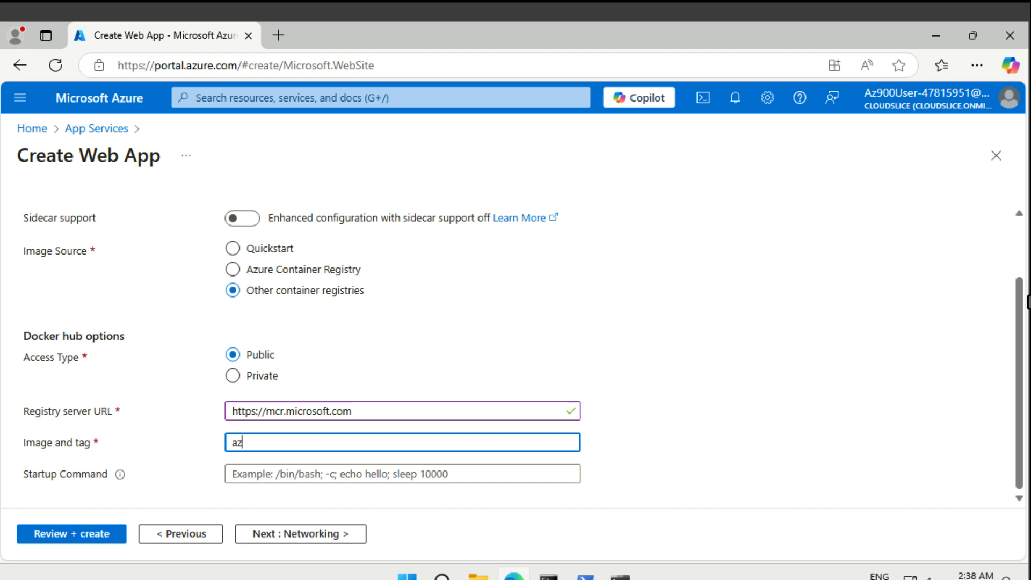
{"action": "type", "text": "uredocs/aci-hell"}
{"action": "type", "text": "oworld"}
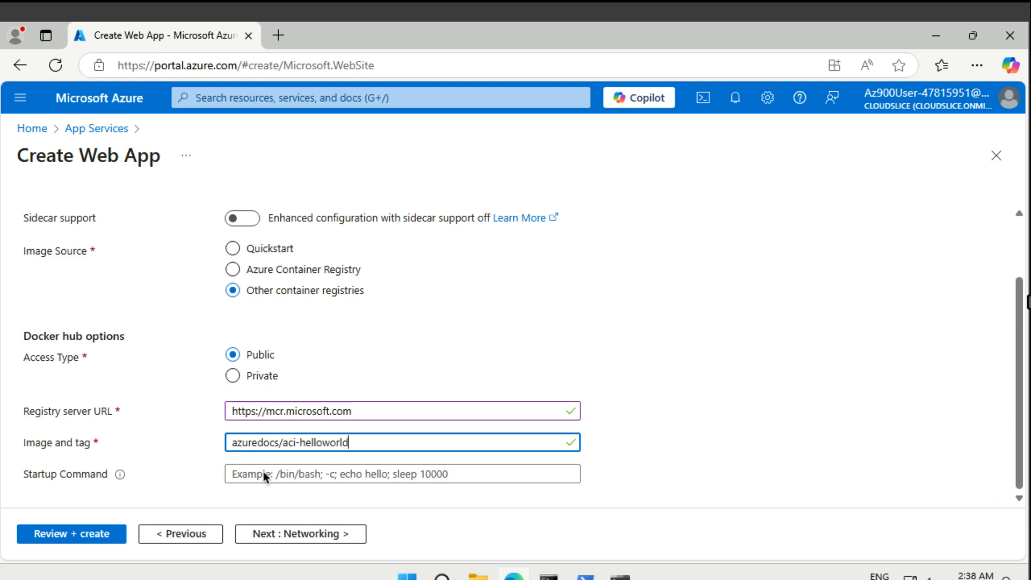
Correct the web app's basic settings by renaming it myDockerWebAppdeep and turning off the secure unique default hostname.
{"action": "left_click", "coordinate": [60, 534]}
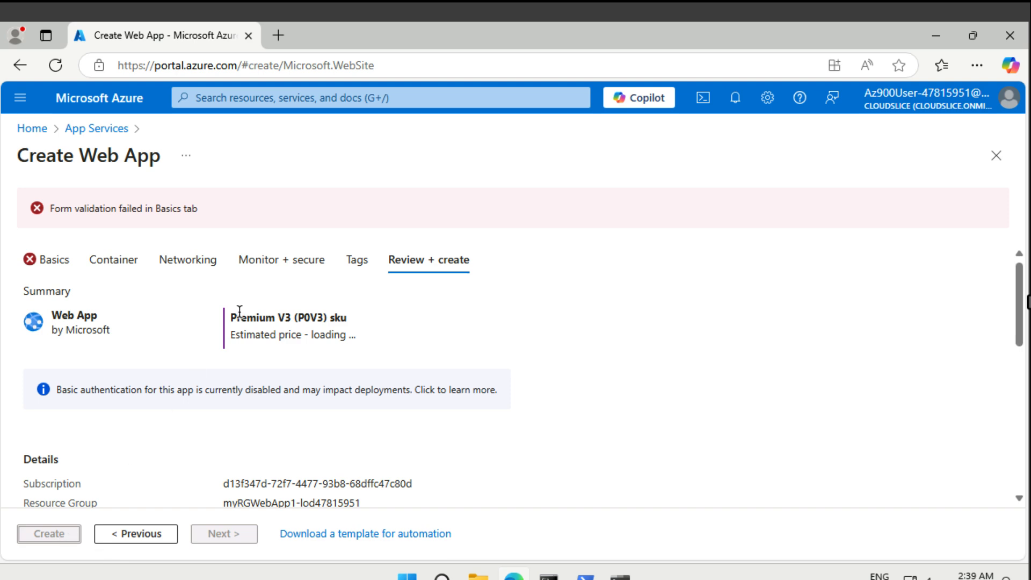
{"action": "left_click", "coordinate": [59, 264]}
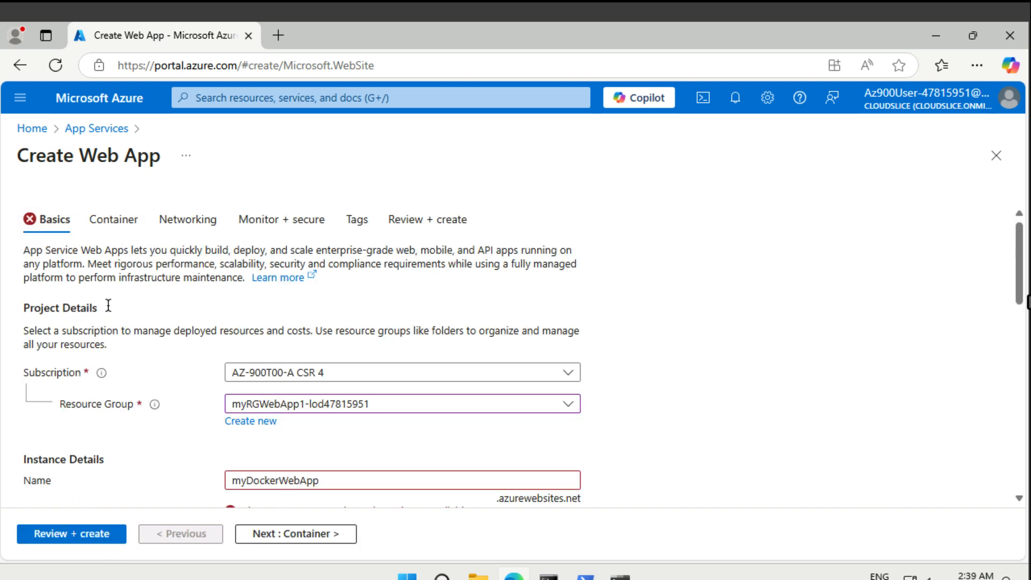
{"action": "scroll", "coordinate": [310, 413], "scroll_direction": "down", "scroll_amount": 5}
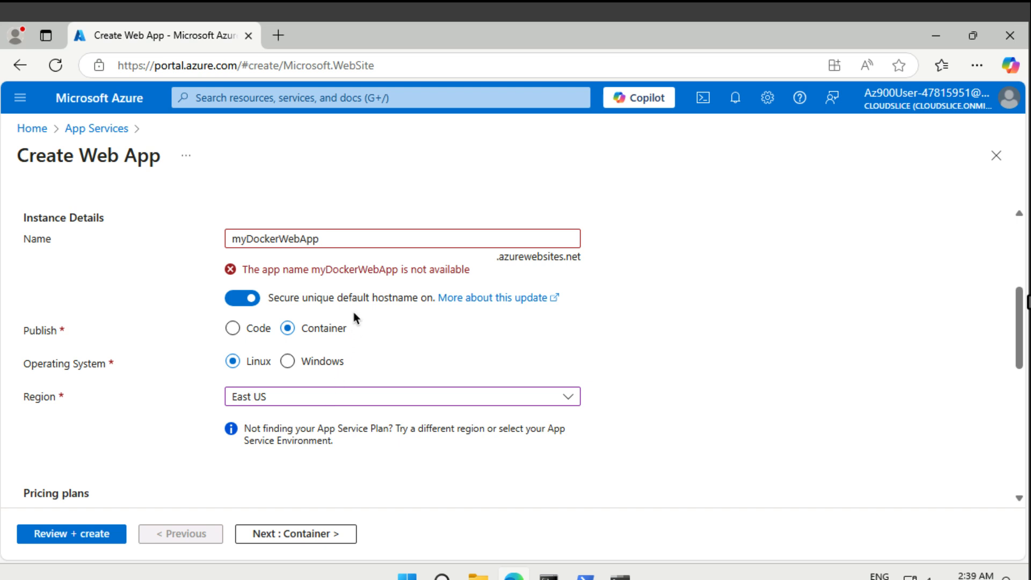
{"action": "left_click", "coordinate": [363, 238]}
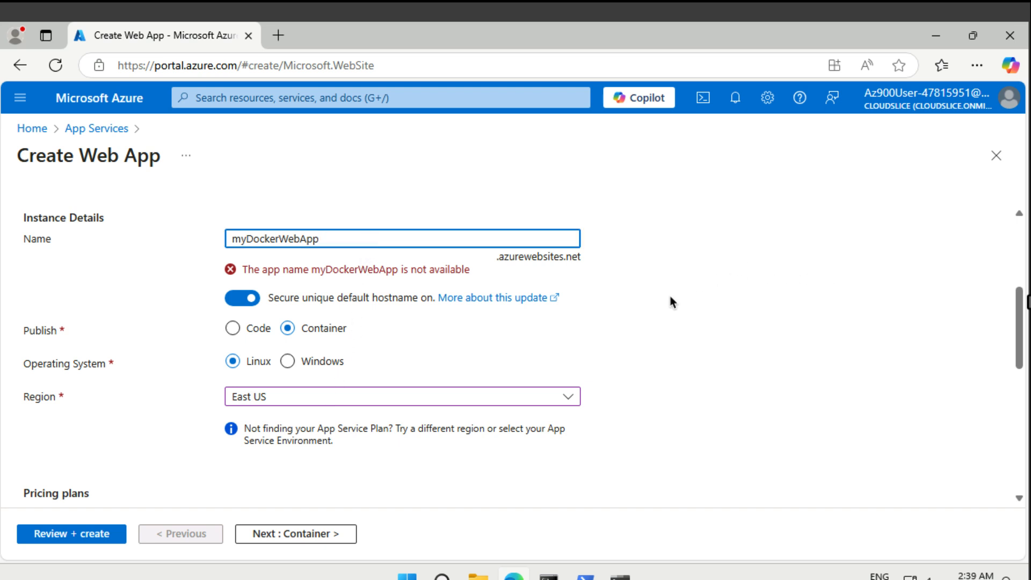
{"action": "type", "text": "deep"}
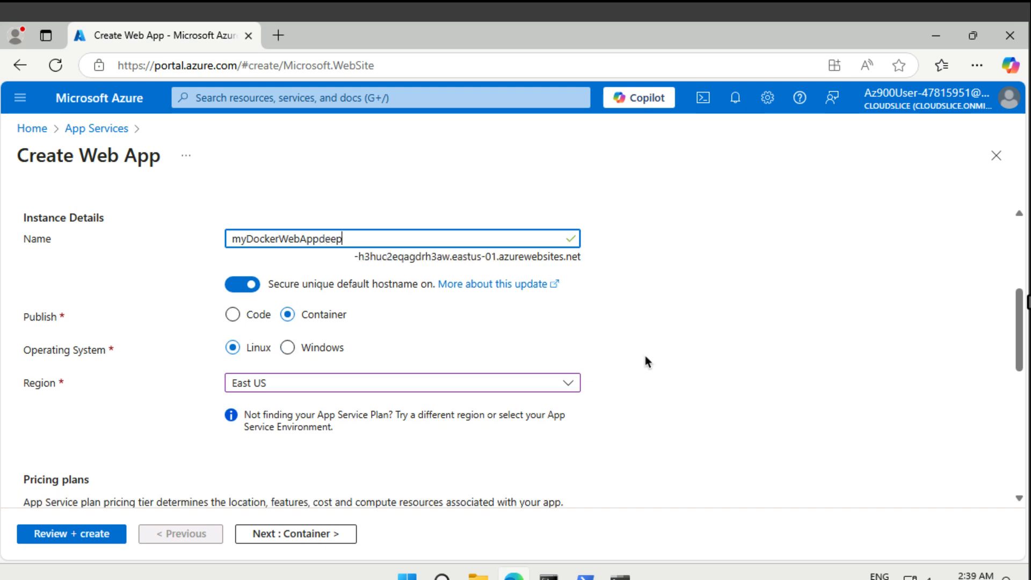
{"action": "left_click", "coordinate": [244, 286]}
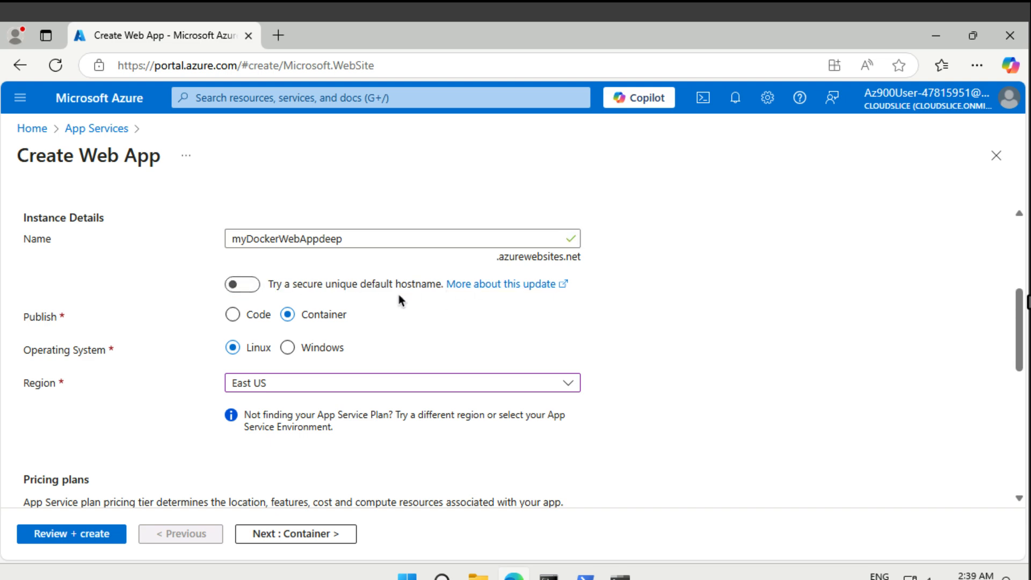
Review and create the web app, and open its resource page once deployment finishes.
{"action": "left_click", "coordinate": [98, 533]}
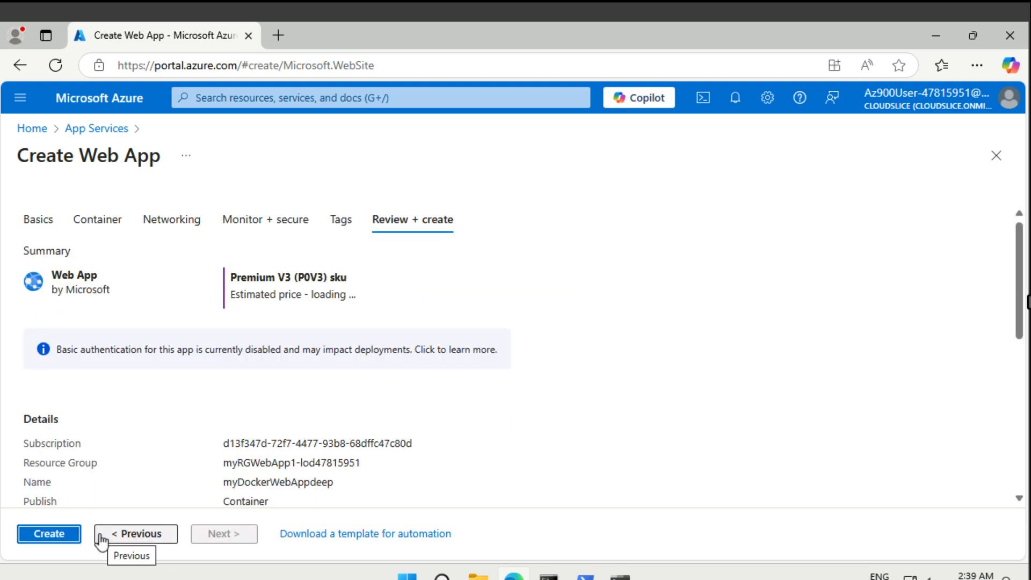
{"action": "left_click", "coordinate": [50, 534]}
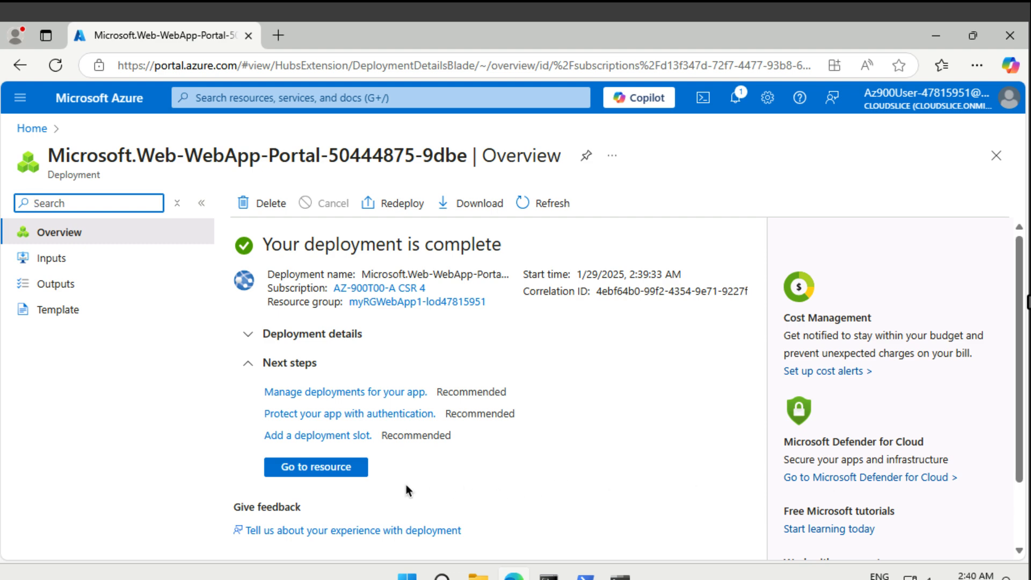
{"action": "left_click", "coordinate": [351, 472]}
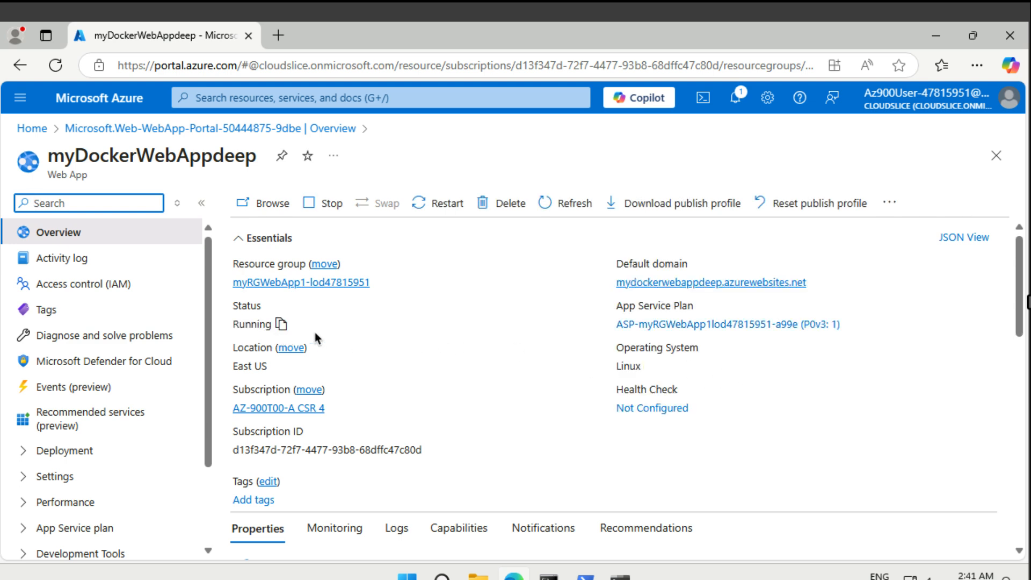
Copy the web app's default domain and open mydockerwebappdeep.azurewebsites.net in a new browser tab.
{"action": "mouse_move", "coordinate": [721, 281]}
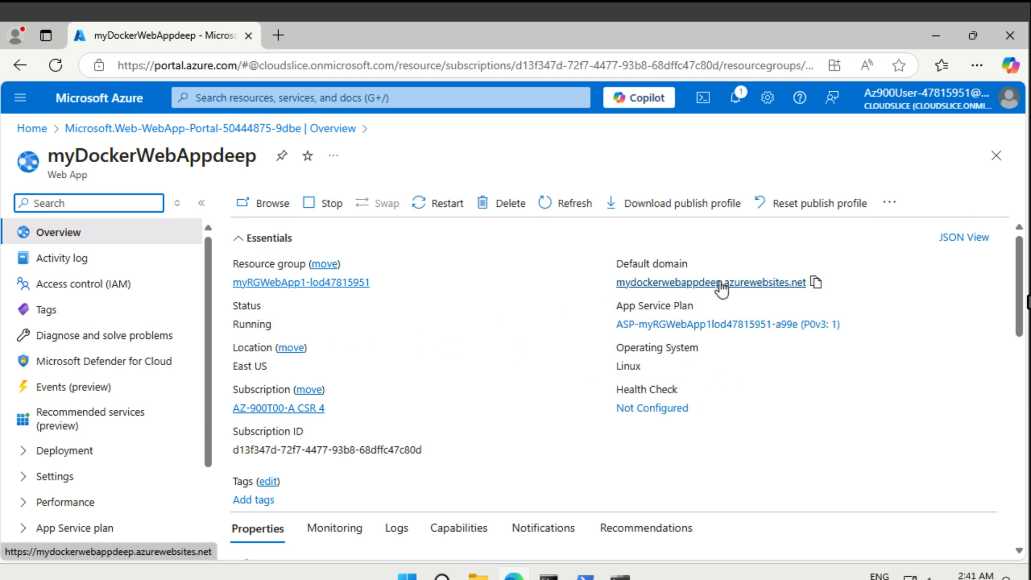
{"action": "left_click", "coordinate": [816, 283]}
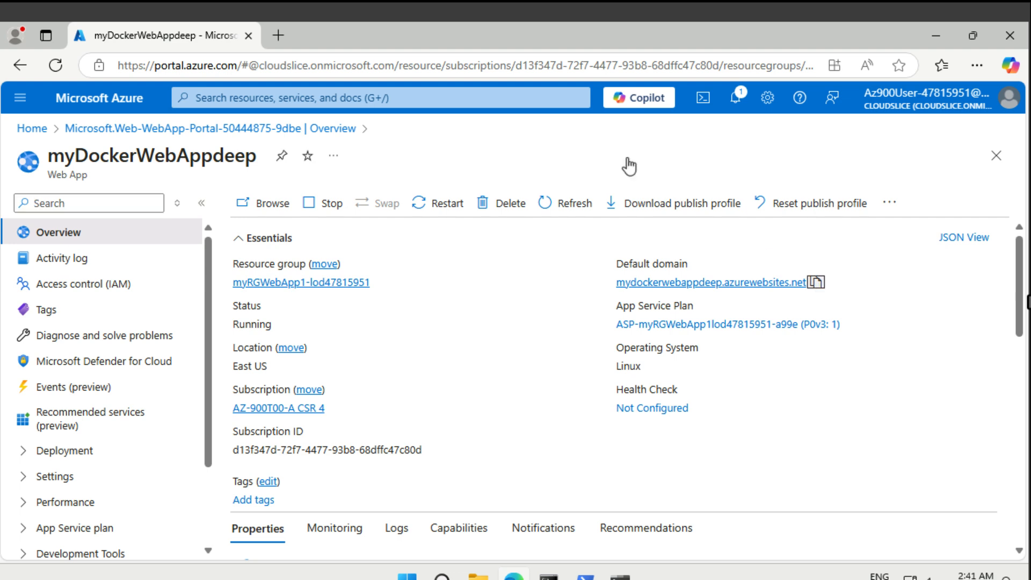
{"action": "left_click", "coordinate": [279, 36]}
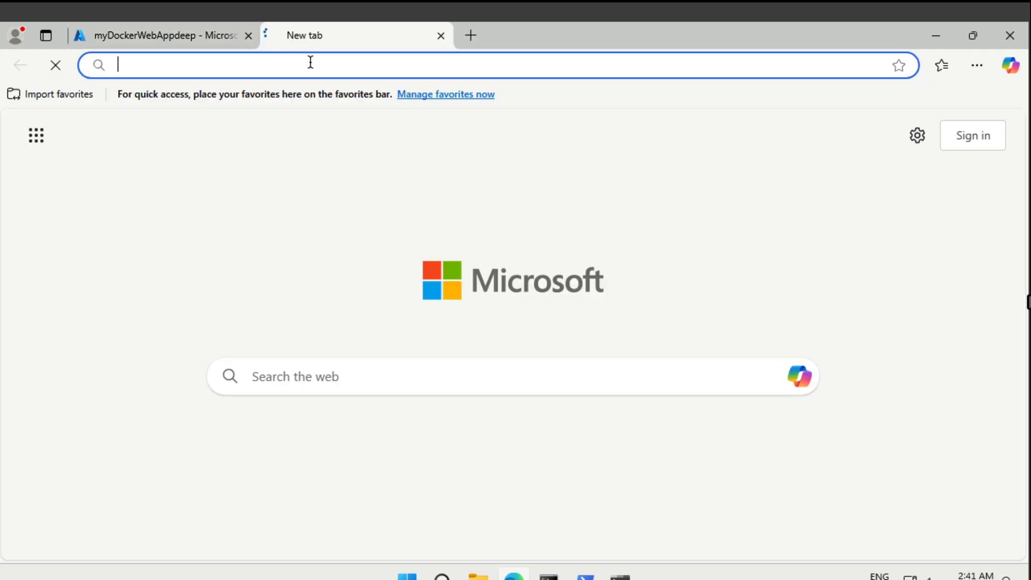
{"action": "key", "text": "ctrl+v"}
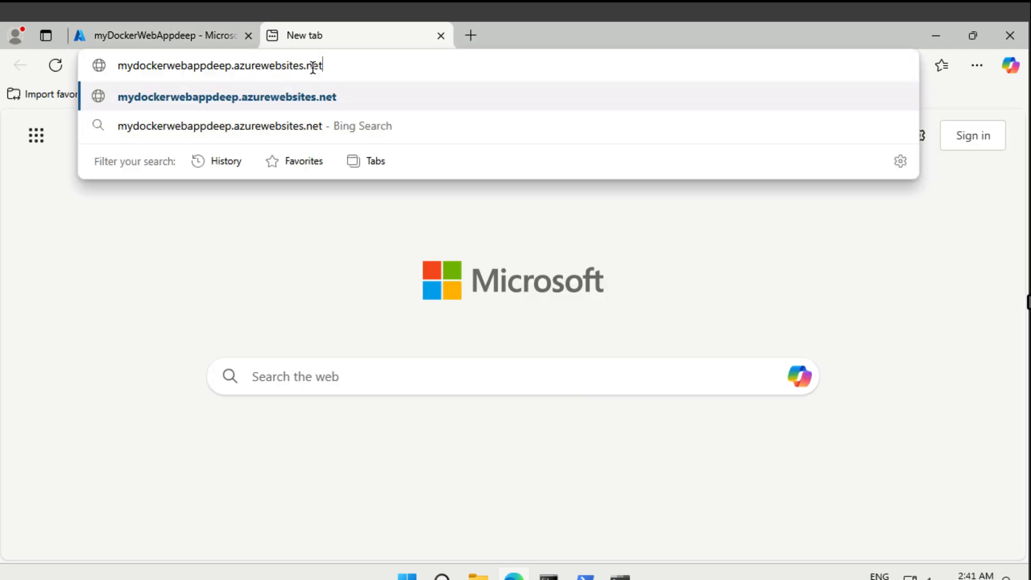
{"action": "key", "text": "Return"}
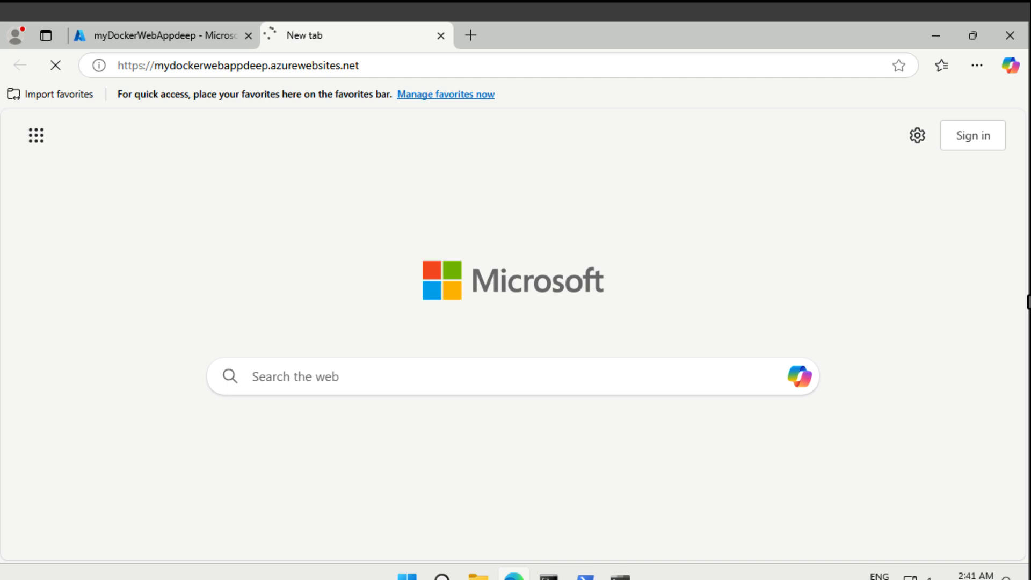